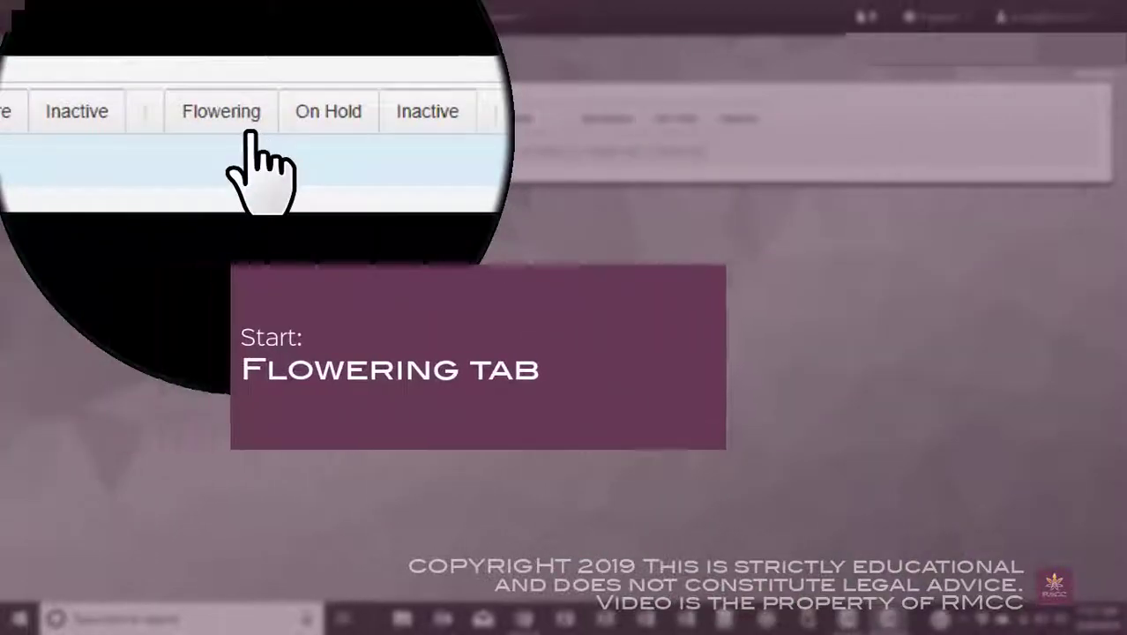
Step: Filter the flowering plants list with a Contains condition on the strain to be harvested
left_click(251, 134)
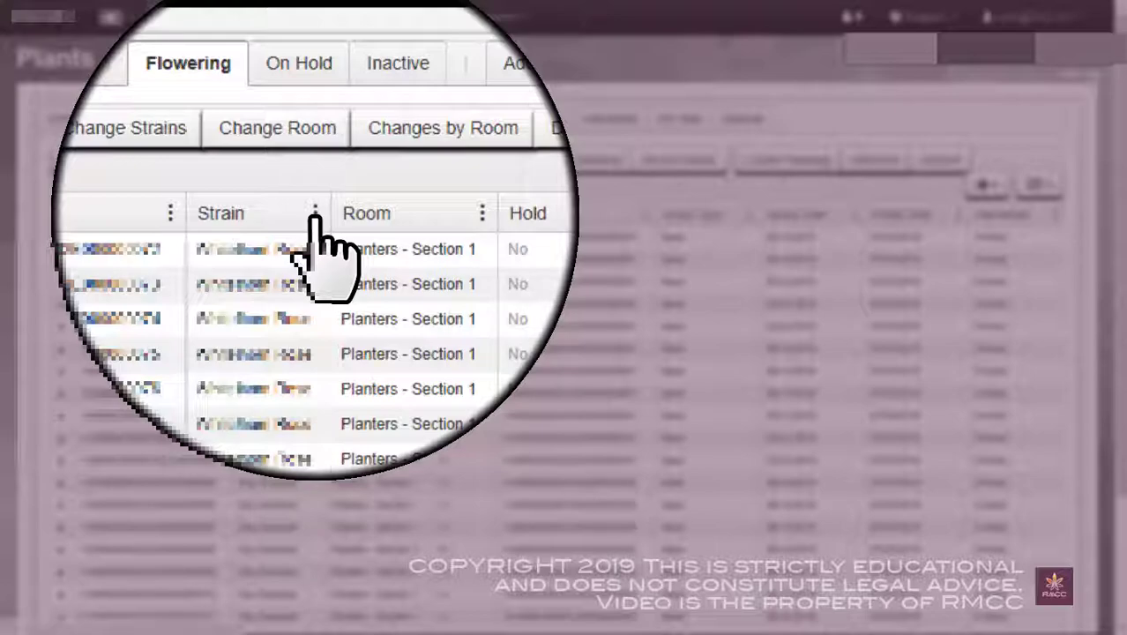
left_click(315, 215)
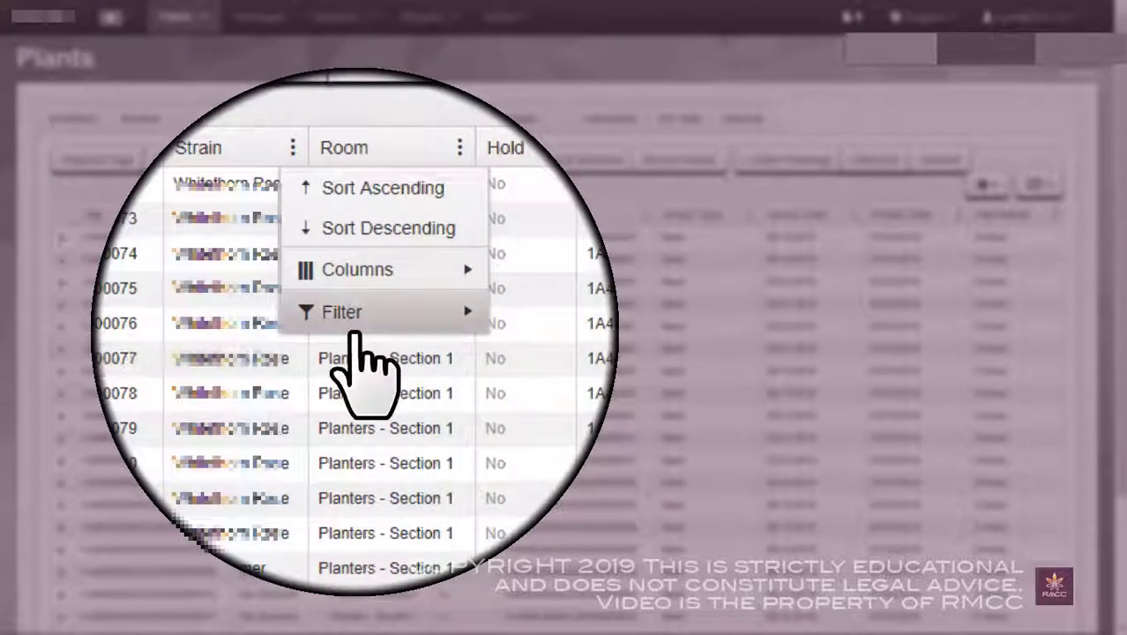
mouse_move(354, 322)
left_click(477, 371)
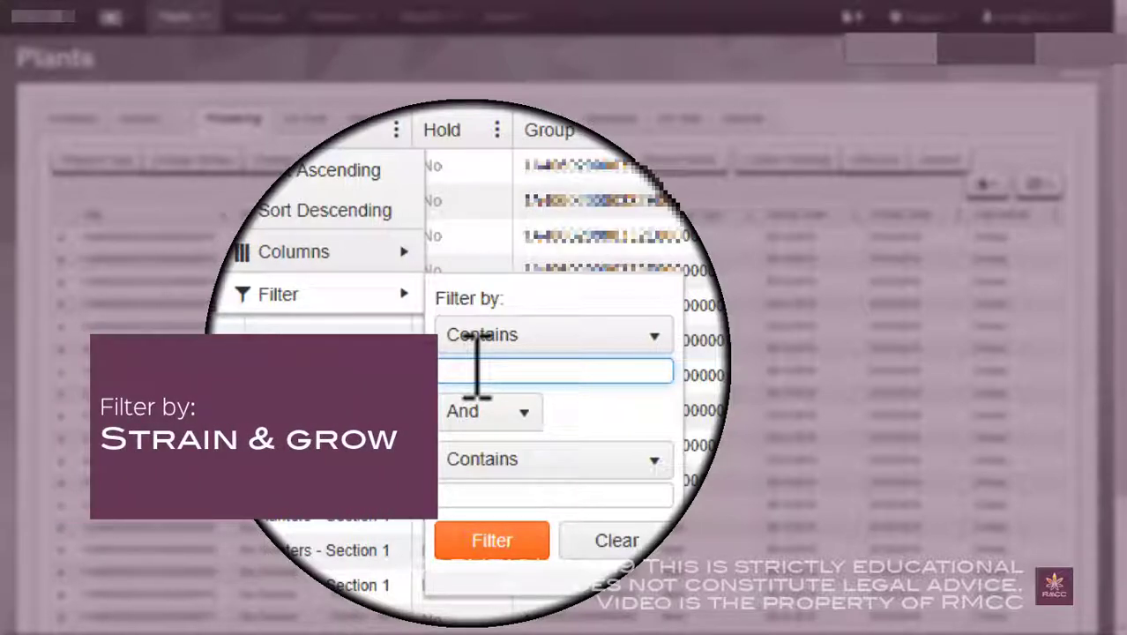
type("Skywalk")
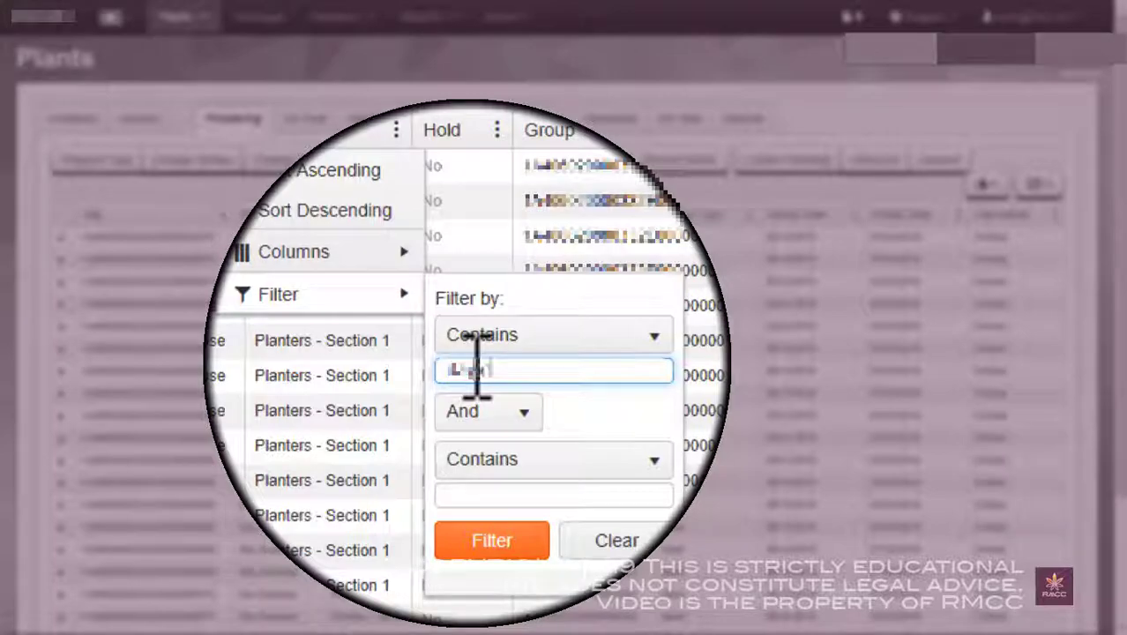
type("er O")
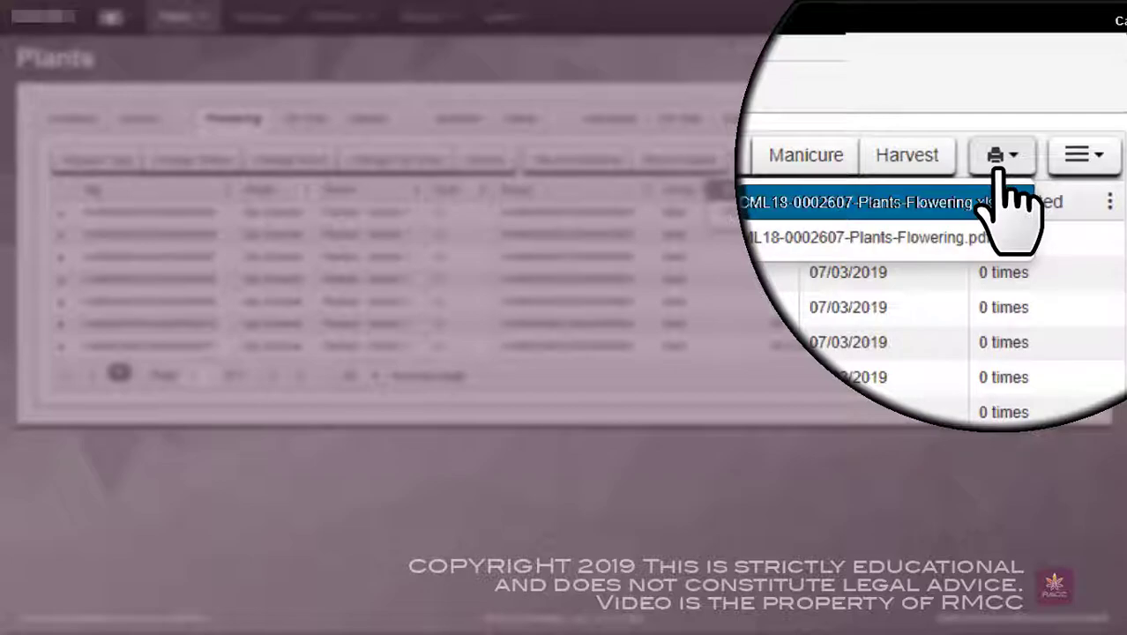
Step: Export the filtered flowering plants as an Excel worksheet, save the .xlsx file and open it
left_click(973, 189)
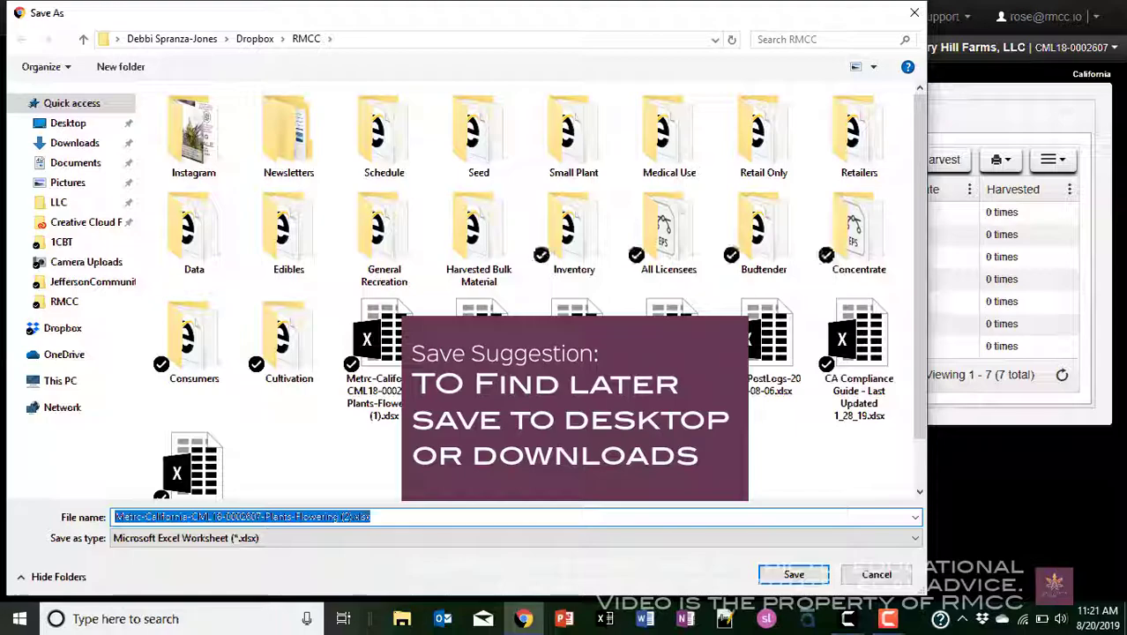
key("Return")
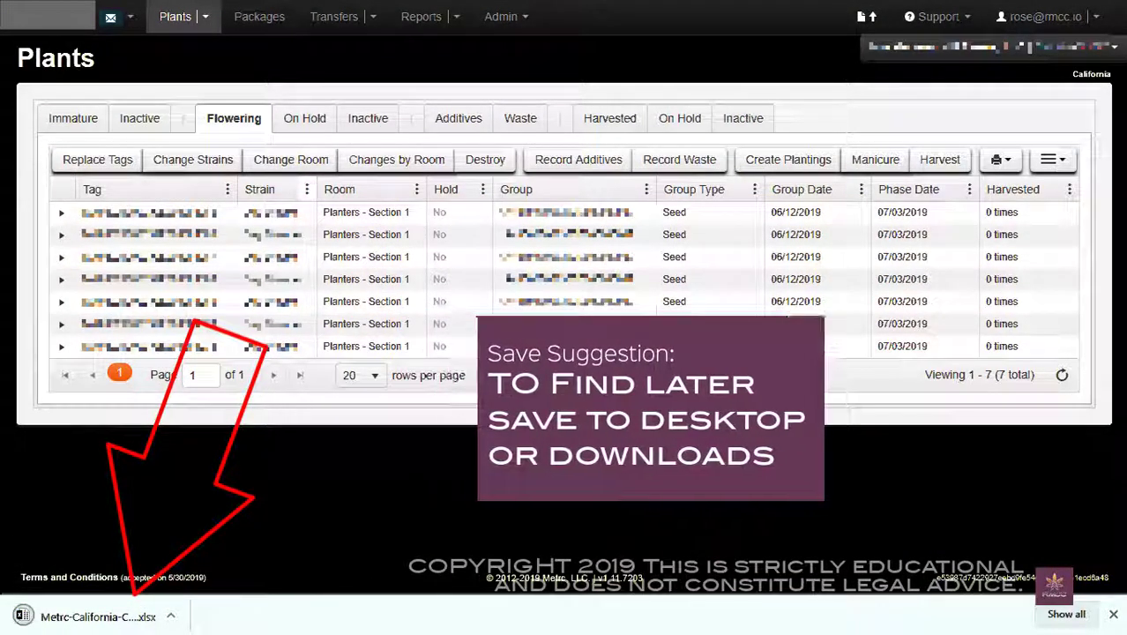
left_click(97, 617)
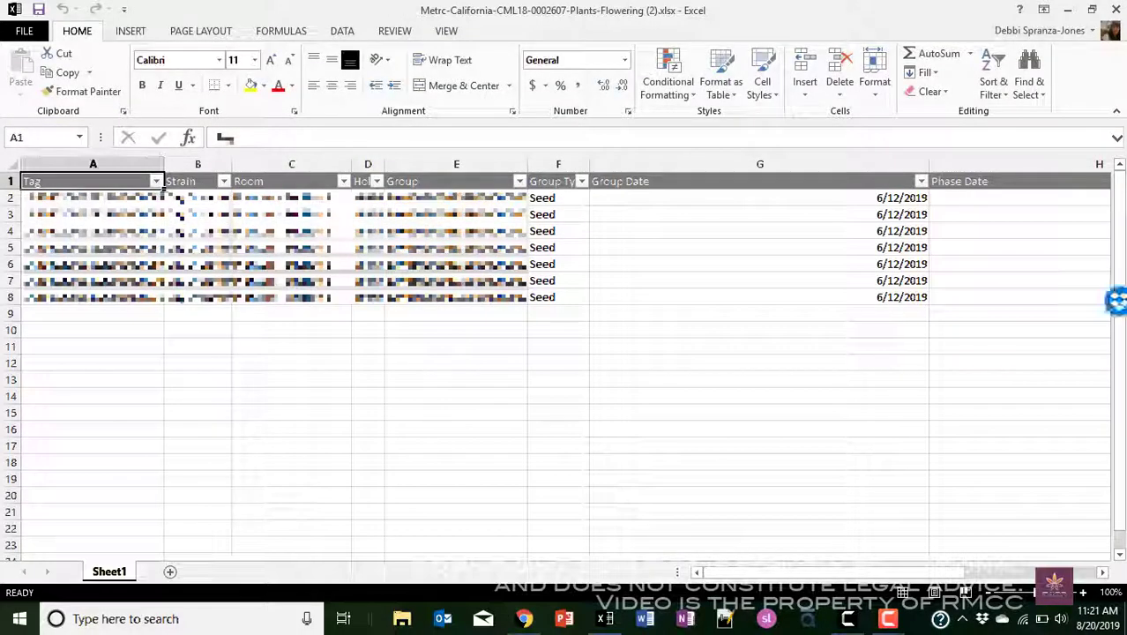
Step: Copy all plant tags in column A from cell A2 down to the last entry
left_click(93, 198)
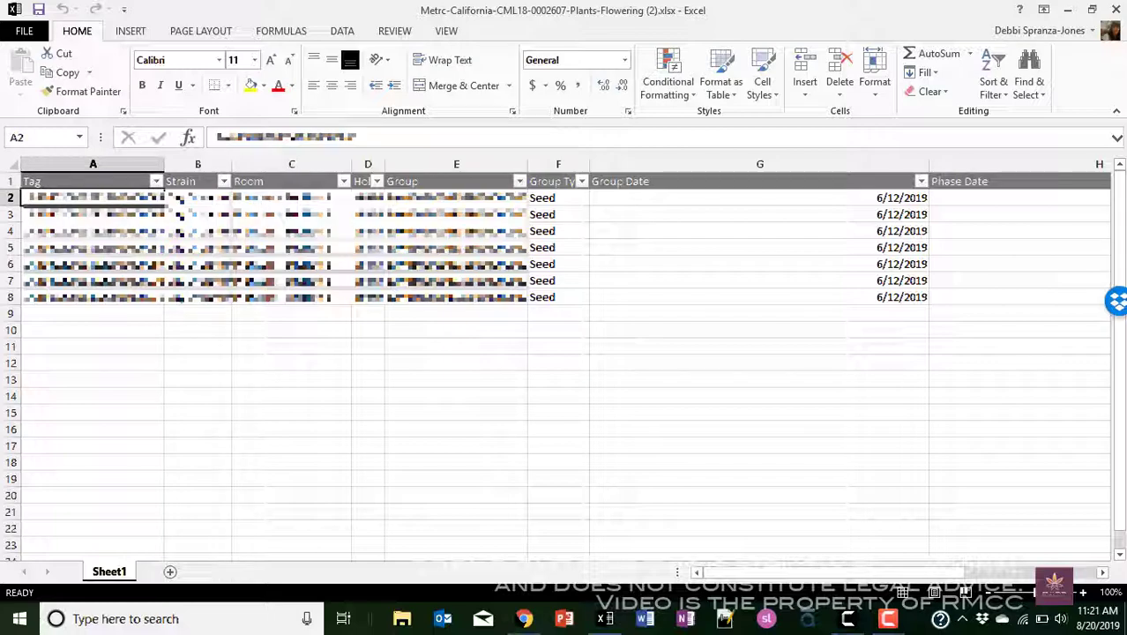
key("ctrl+shift+Down")
key("ctrl+c")
Step: Create a blank workbook, paste the copied plant tags starting at A2, and autofit the width of column A
left_click(23, 31)
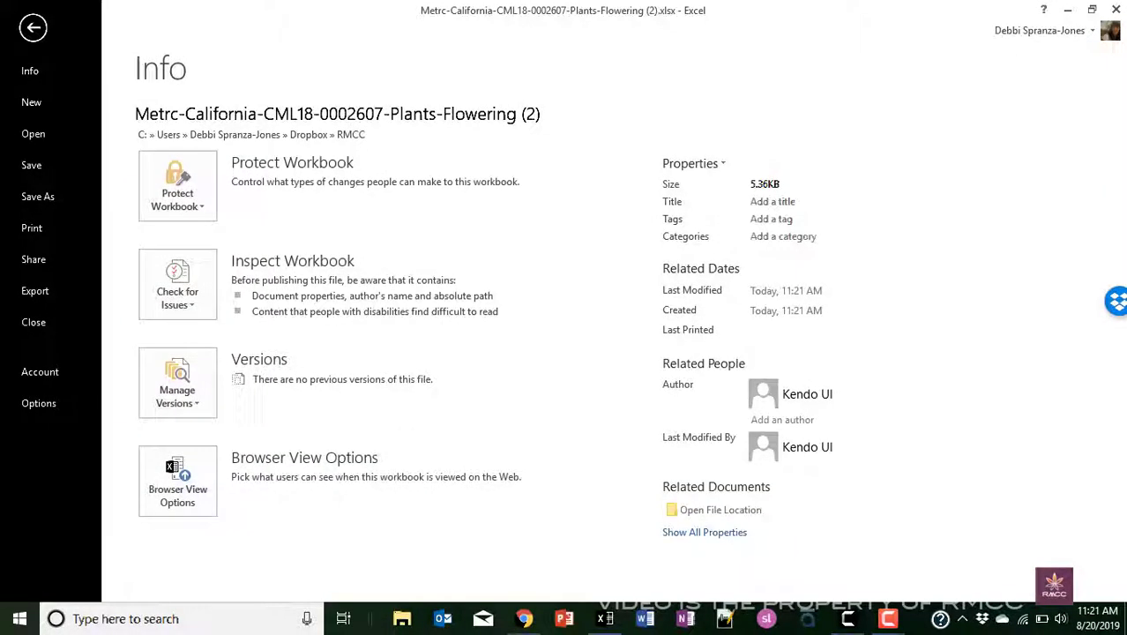
left_click(32, 102)
left_click(227, 291)
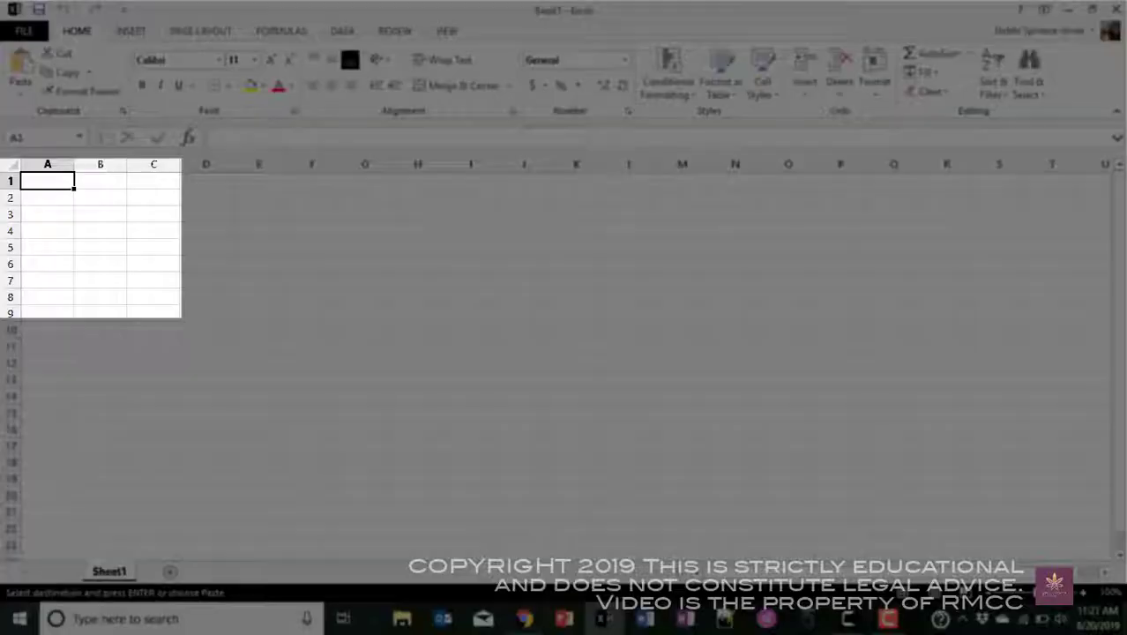
left_click(47, 198)
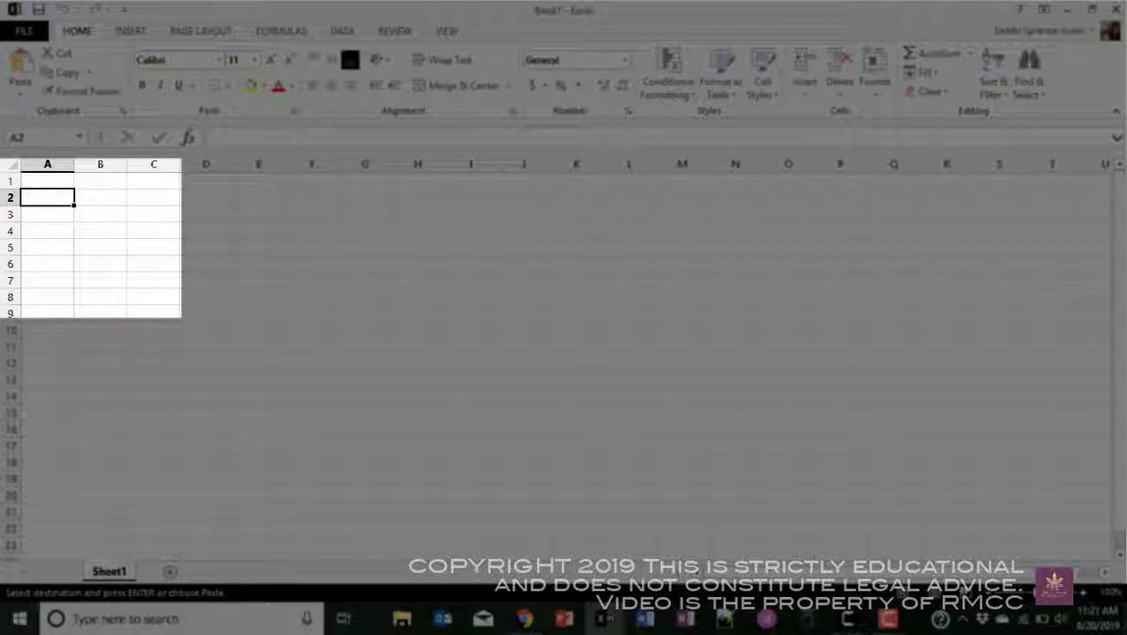
key("ctrl+v")
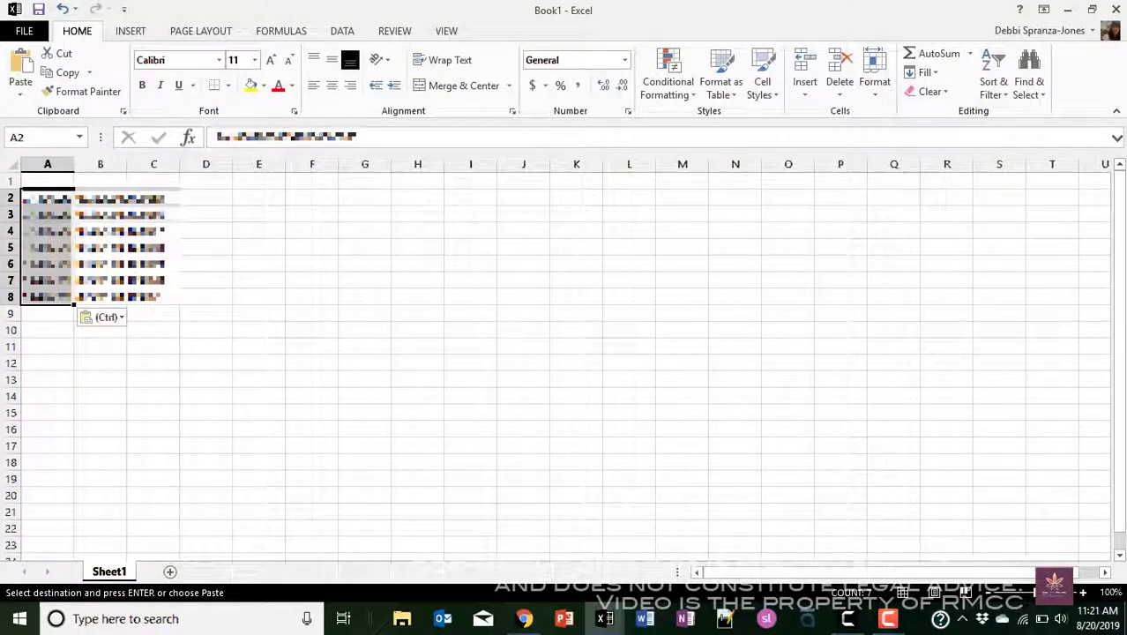
double_click(74, 164)
left_click(302, 280)
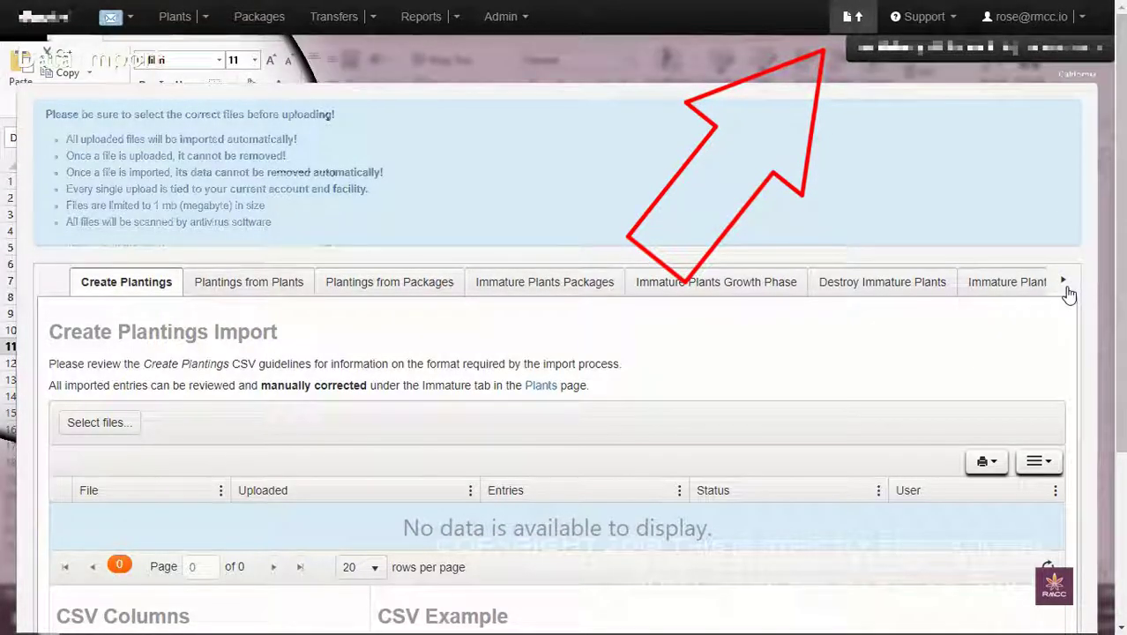
Step: Find the Harvest Plants import type on Metrc's Data Import page
left_click(1064, 286)
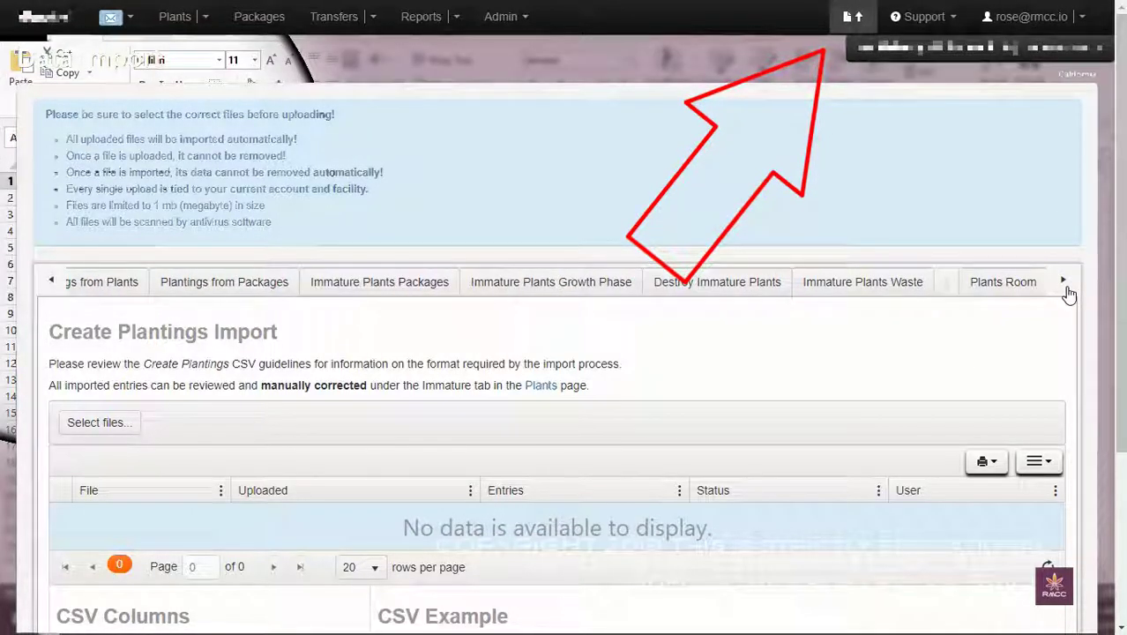
left_click(1065, 286)
left_click(1065, 286)
left_click(1065, 286)
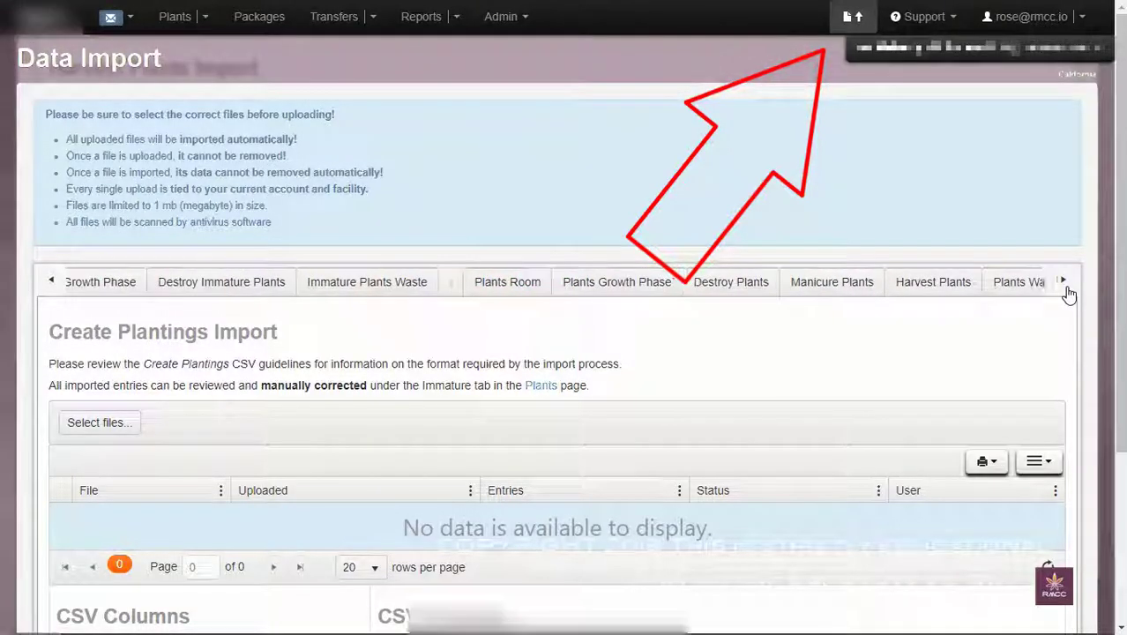
left_click(1065, 286)
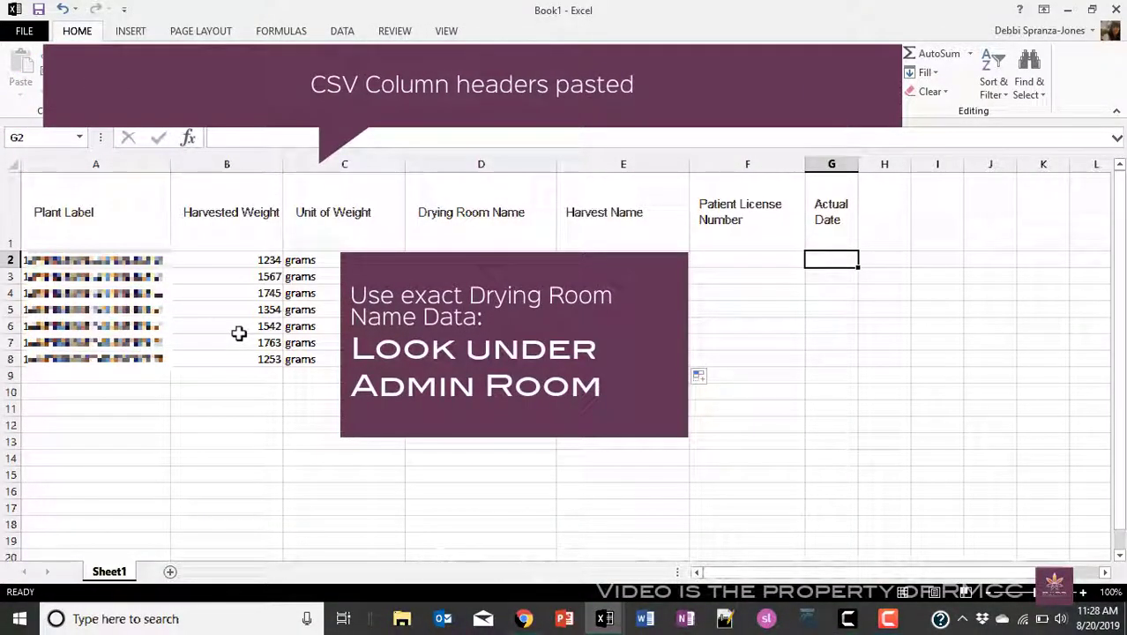
Step: Start the Actual Date entry in cell G2 of the harvest workbook with 08/
type("08/")
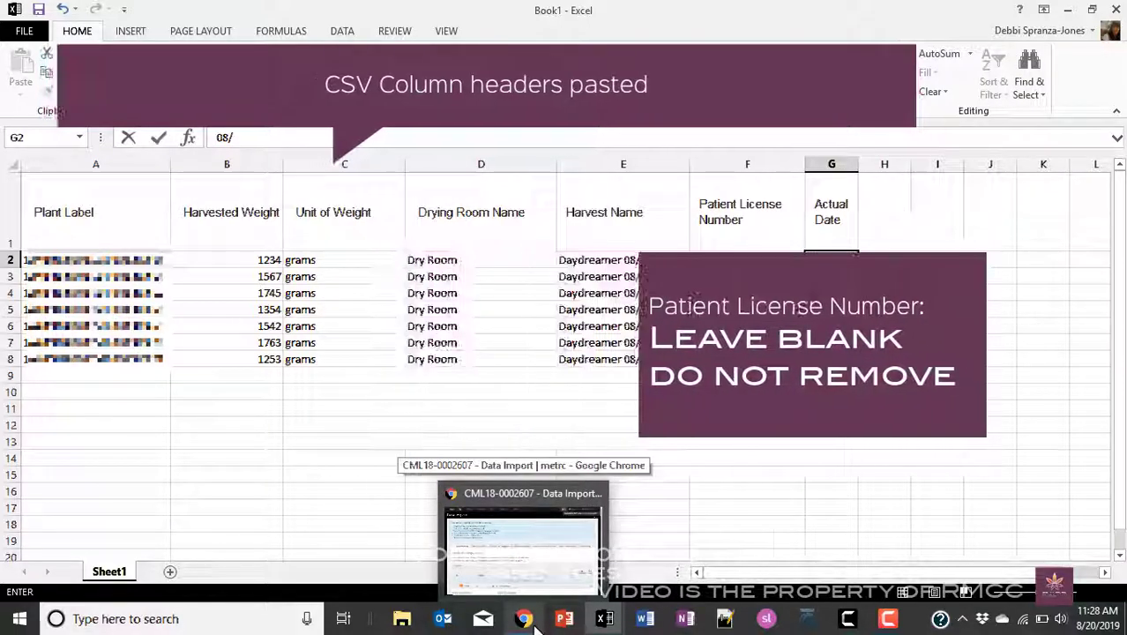
Step: Switch to Metrc's Data Import page, open the Harvest Plants import and examine its CSV guidelines
left_click(536, 625)
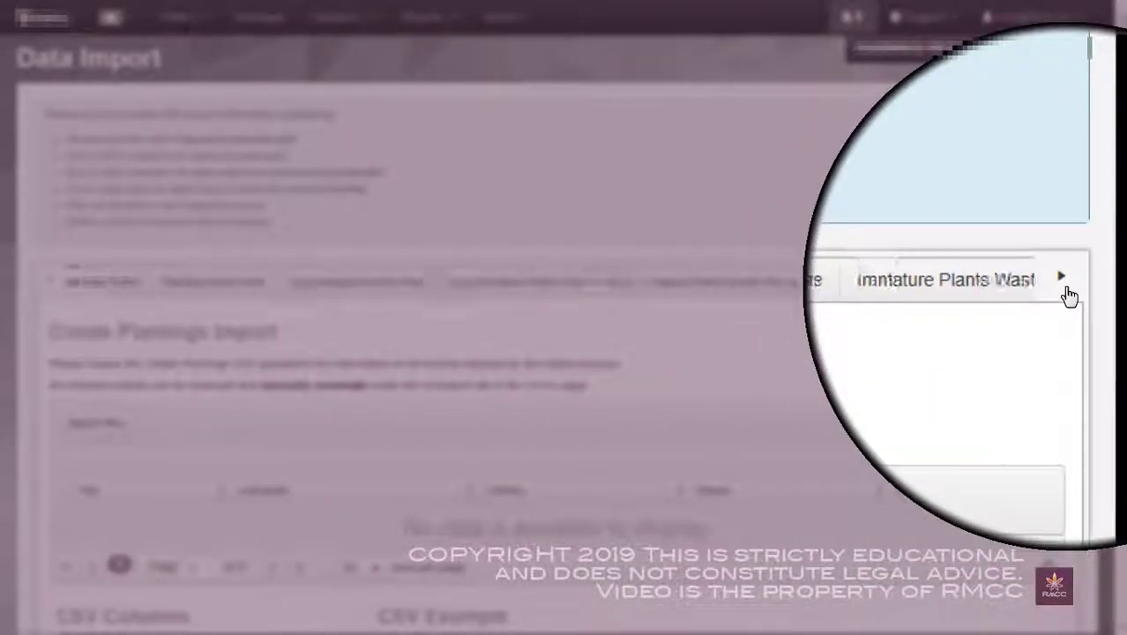
left_click(1067, 289)
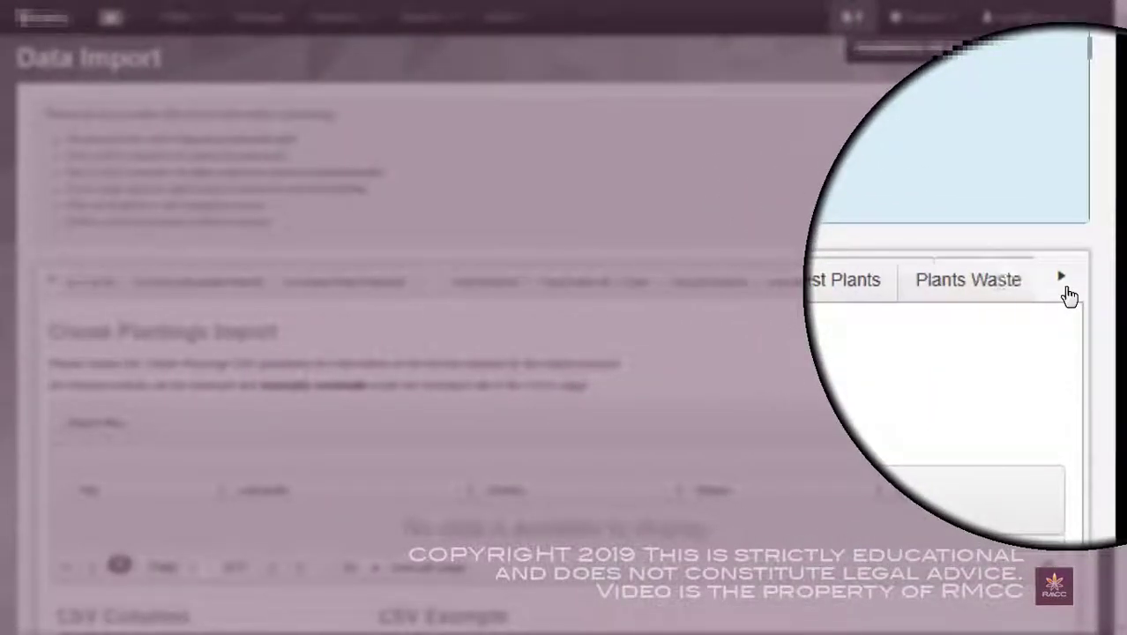
left_click(761, 292)
scroll(761, 289, "down", 1)
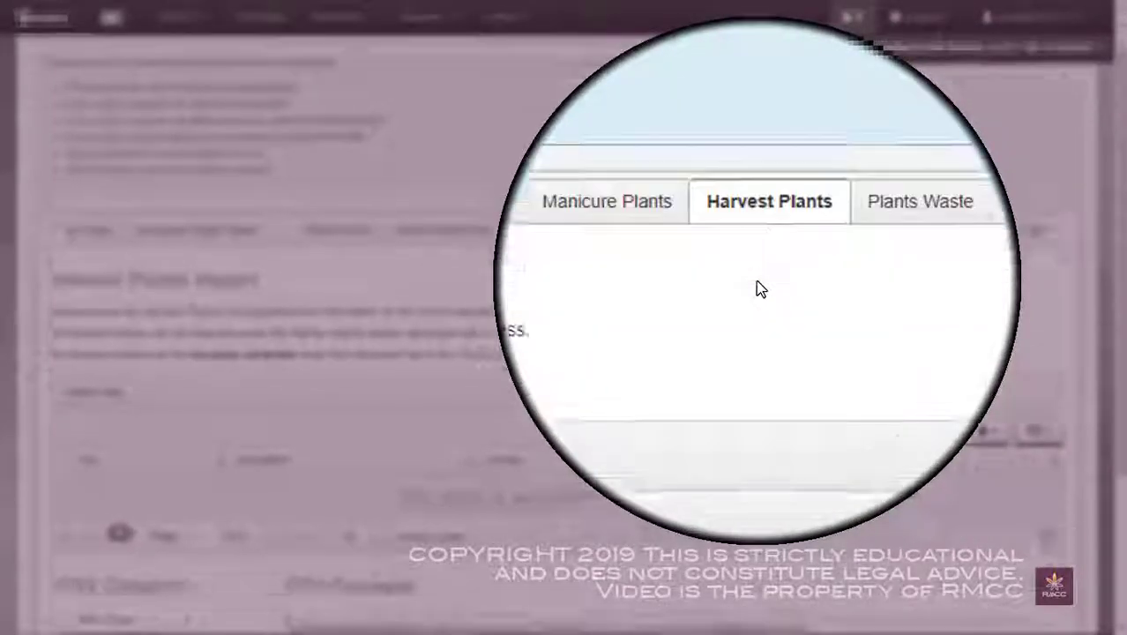
scroll(761, 290, "down", 3)
left_click_drag(751, 421, 812, 427)
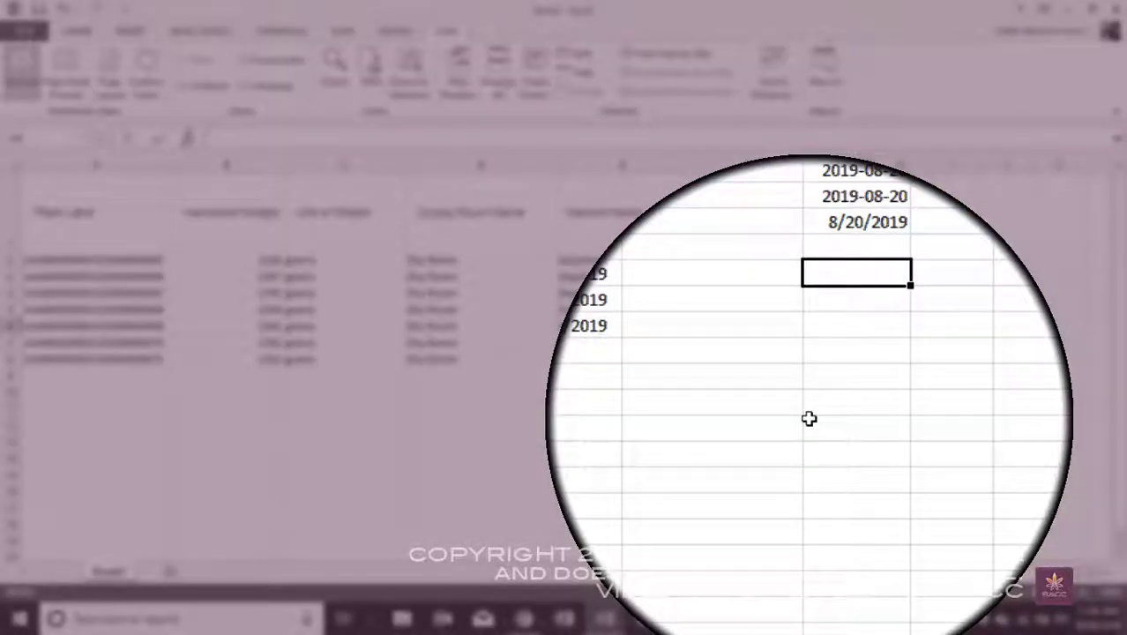
Step: Apply the custom number format yyyy-mm-dd to the Actual Date in cell G4
right_click(850, 295)
left_click(907, 530)
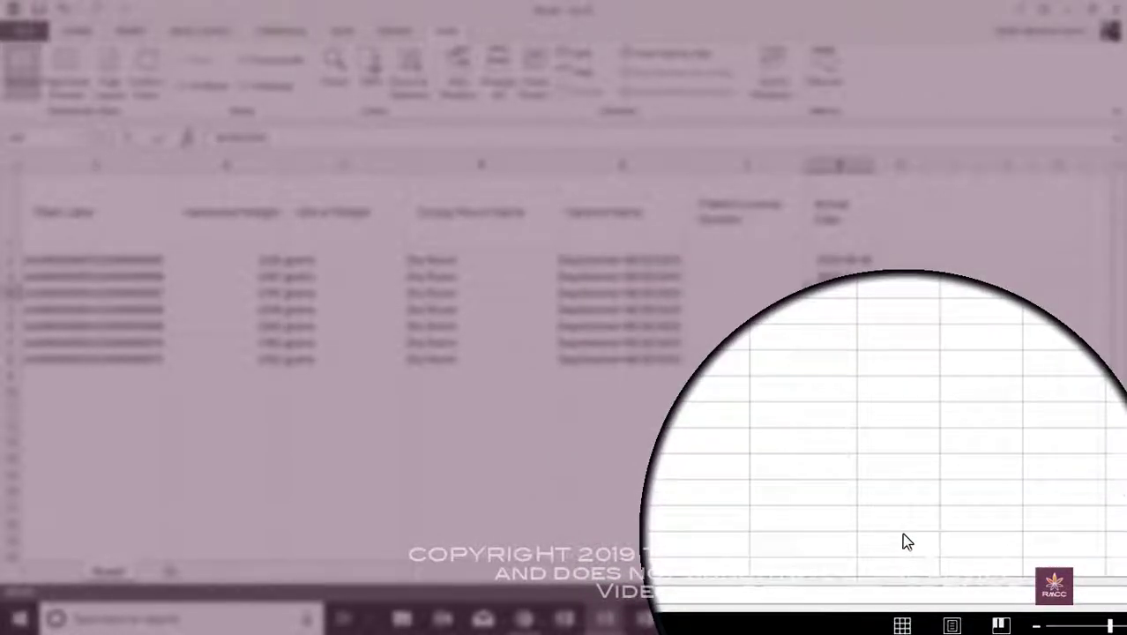
left_click(696, 406)
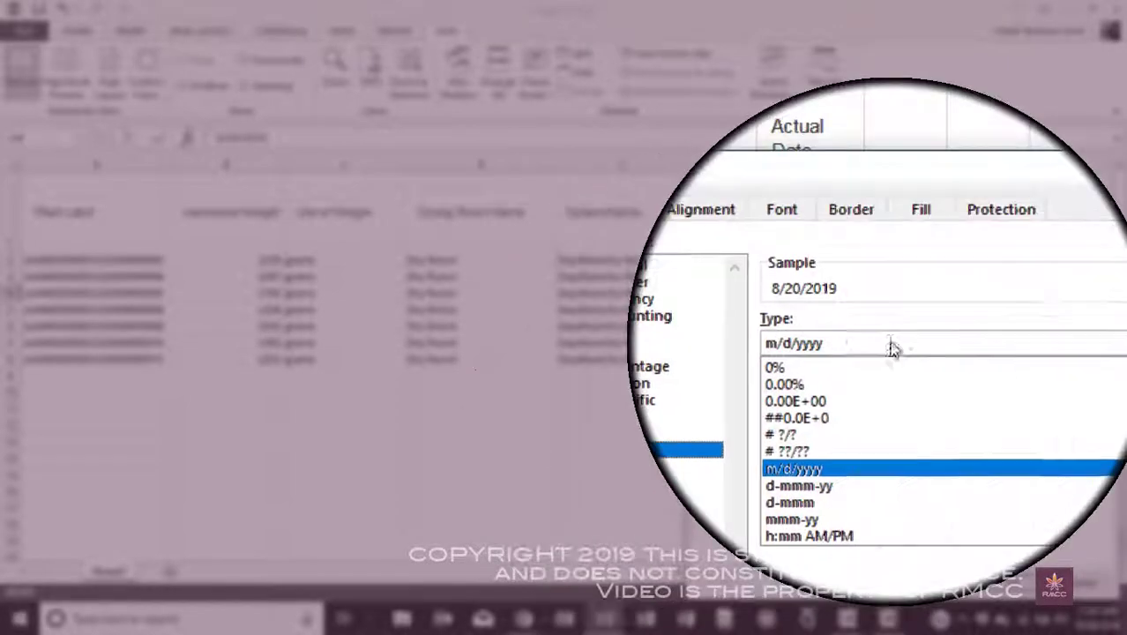
left_click_drag(847, 343, 800, 350)
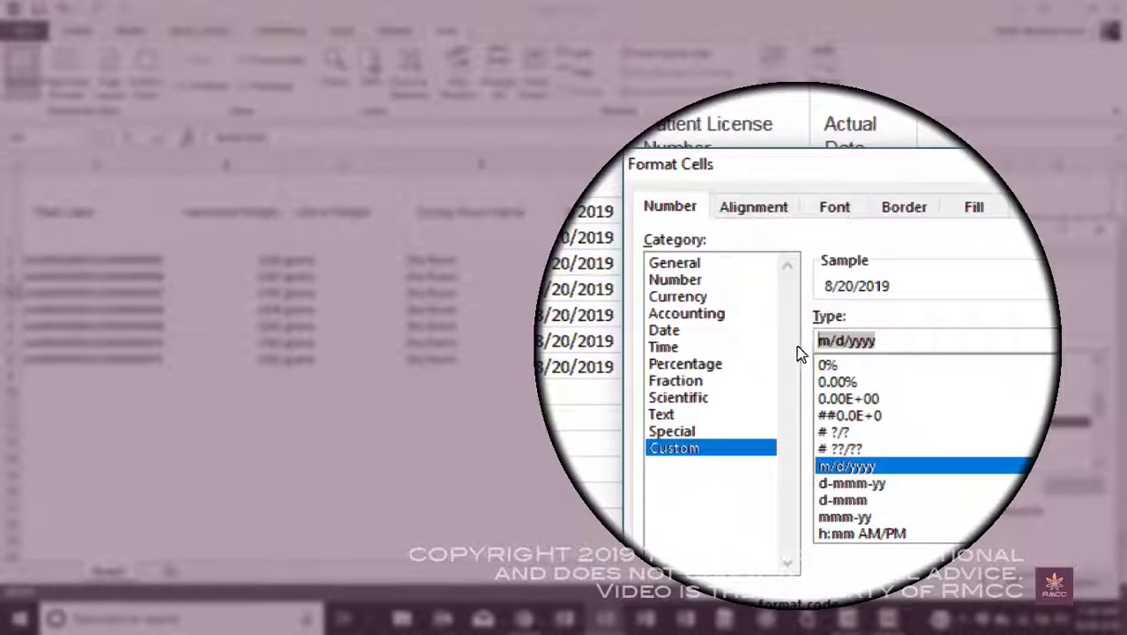
type("yyy")
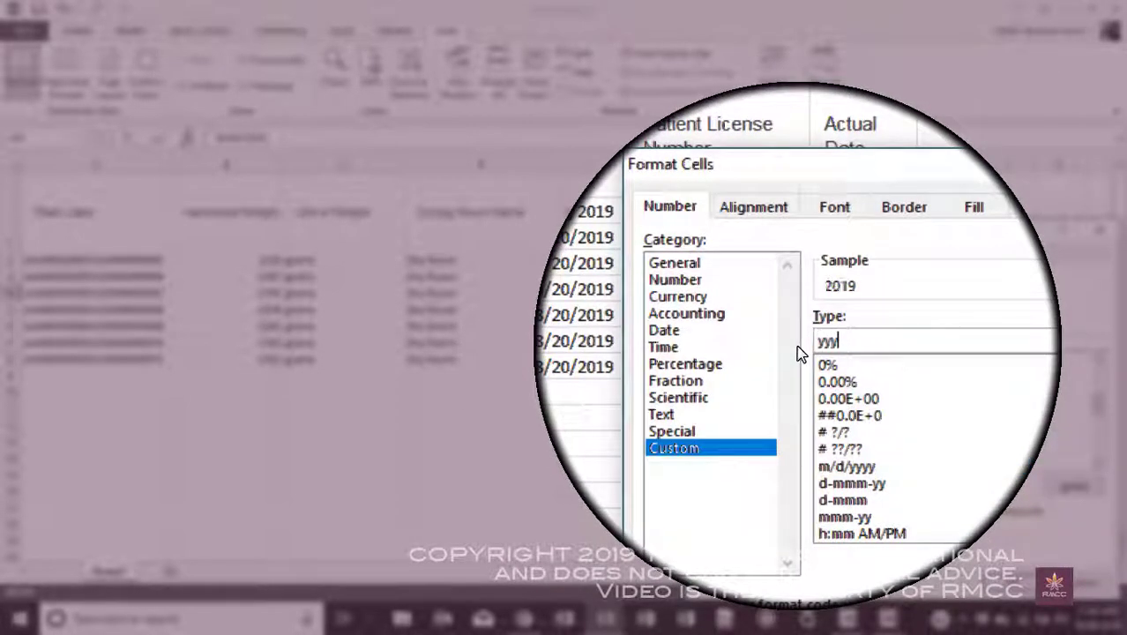
type("y-mm")
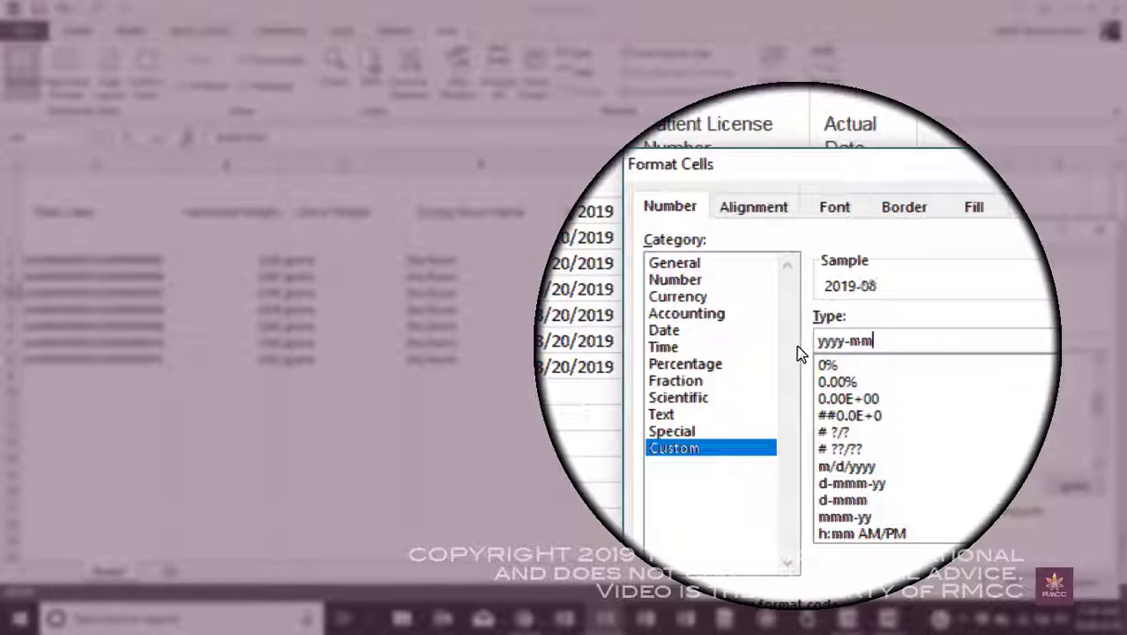
type("-dd")
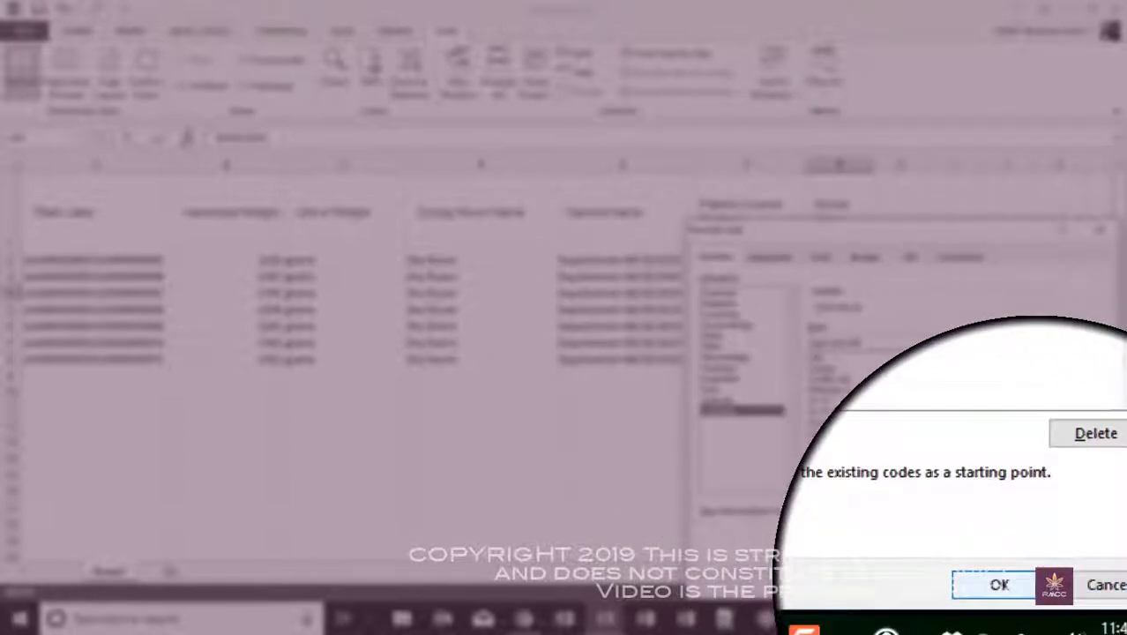
left_click(1039, 580)
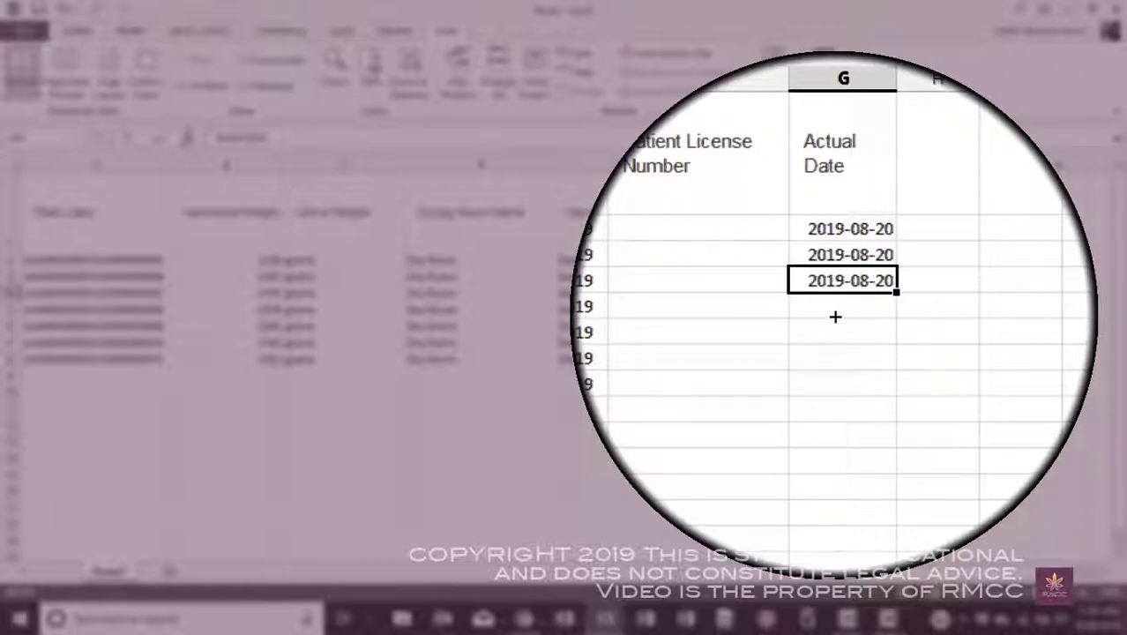
Step: Fill the Actual Date column from G3 down to G8 with the same date, 2019-08-20
left_click_drag(871, 293, 865, 369)
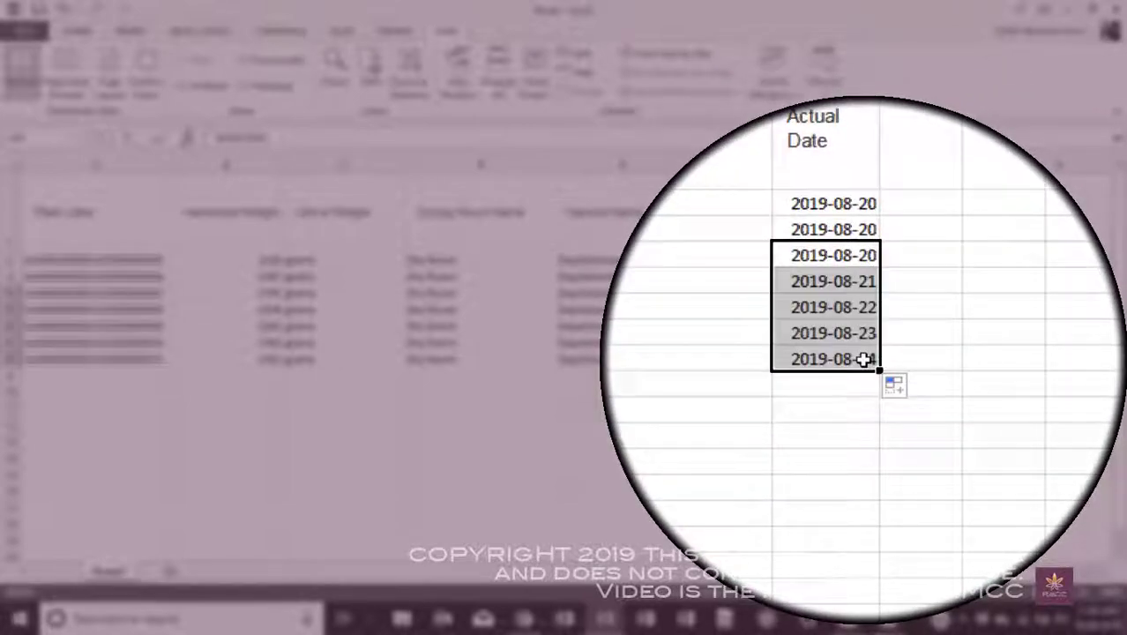
left_click(868, 294)
left_click(867, 266)
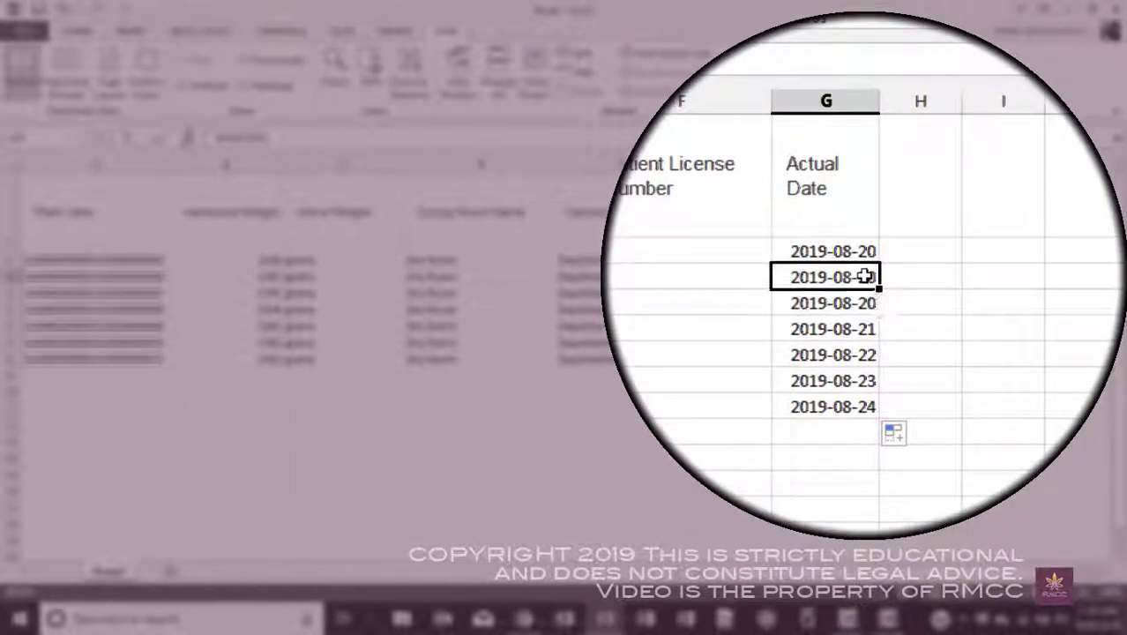
left_click_drag(879, 290, 873, 369)
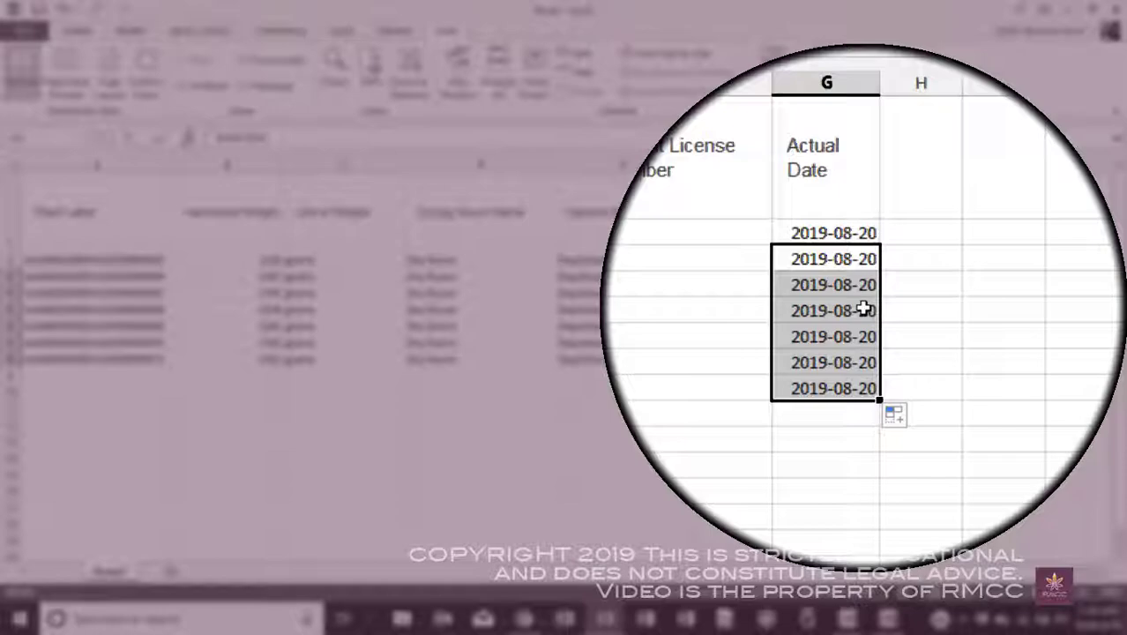
left_click(785, 423)
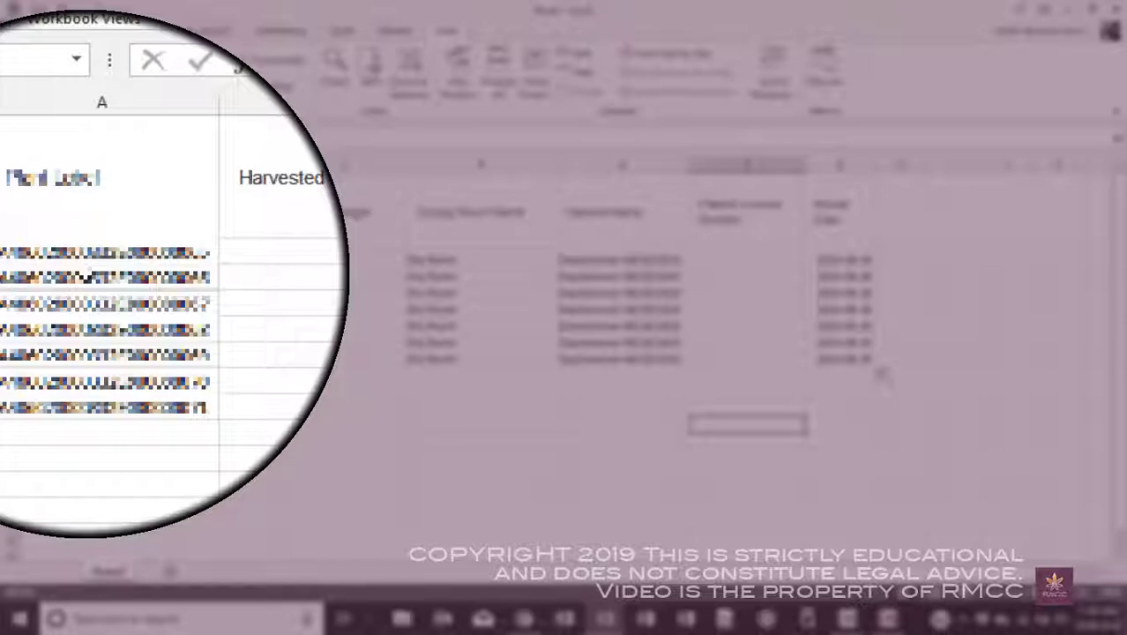
Step: Delete the entire header row above the plant data
left_click(11, 216)
right_click(10, 219)
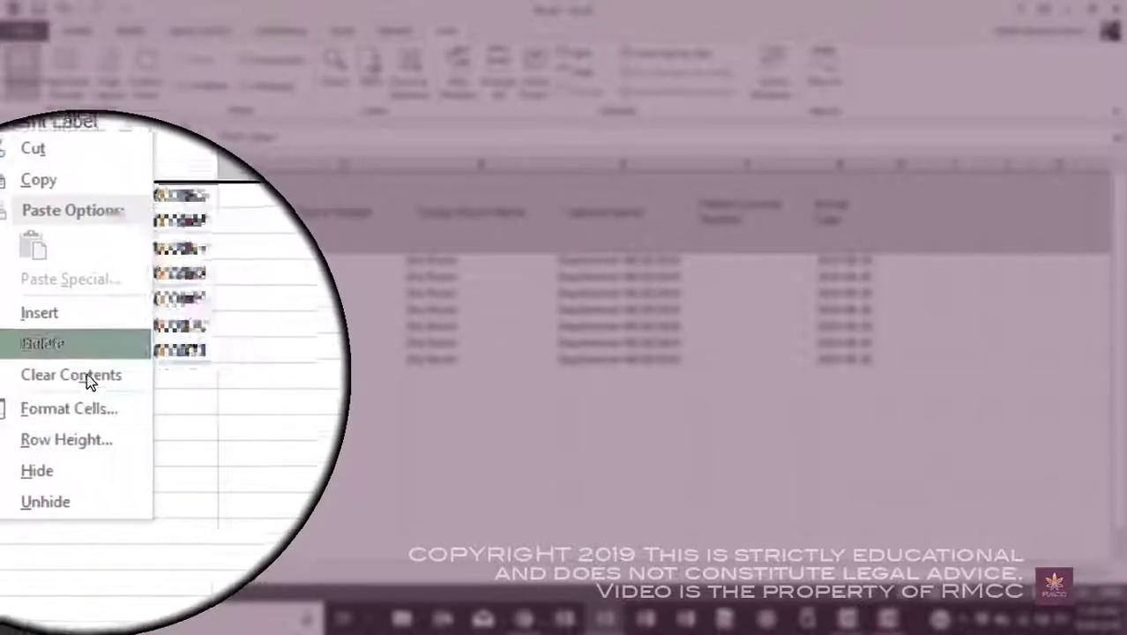
left_click(53, 342)
left_click(185, 346)
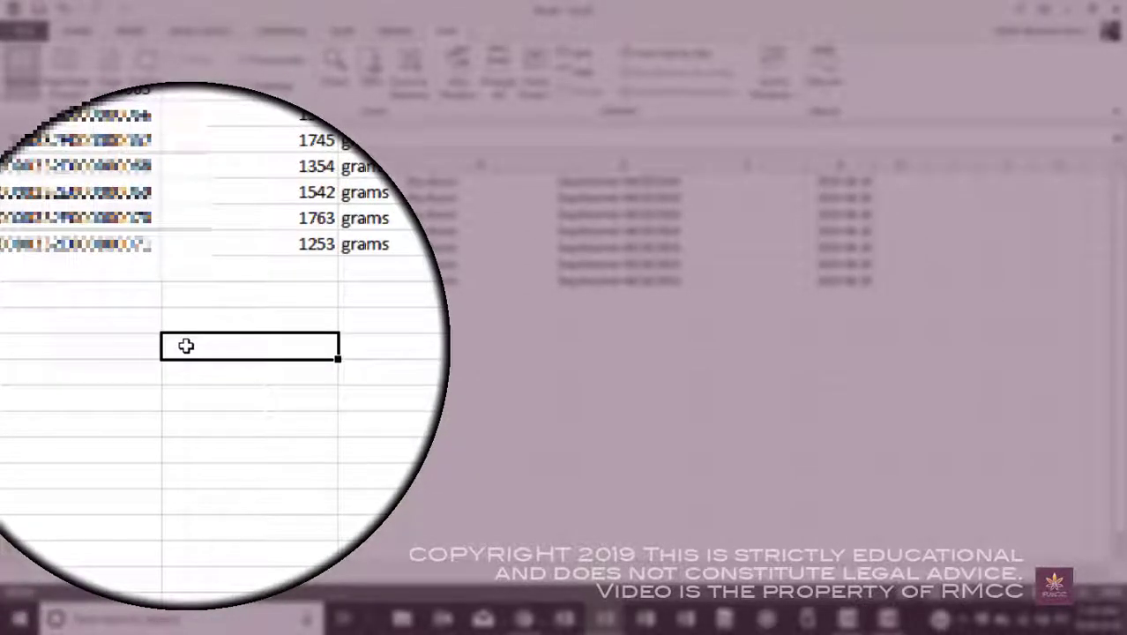
Step: Save a copy of the flowering plants workbook as CSV (Comma delimited) (*.csv) under its existing name, and keep using that format
left_click(25, 36)
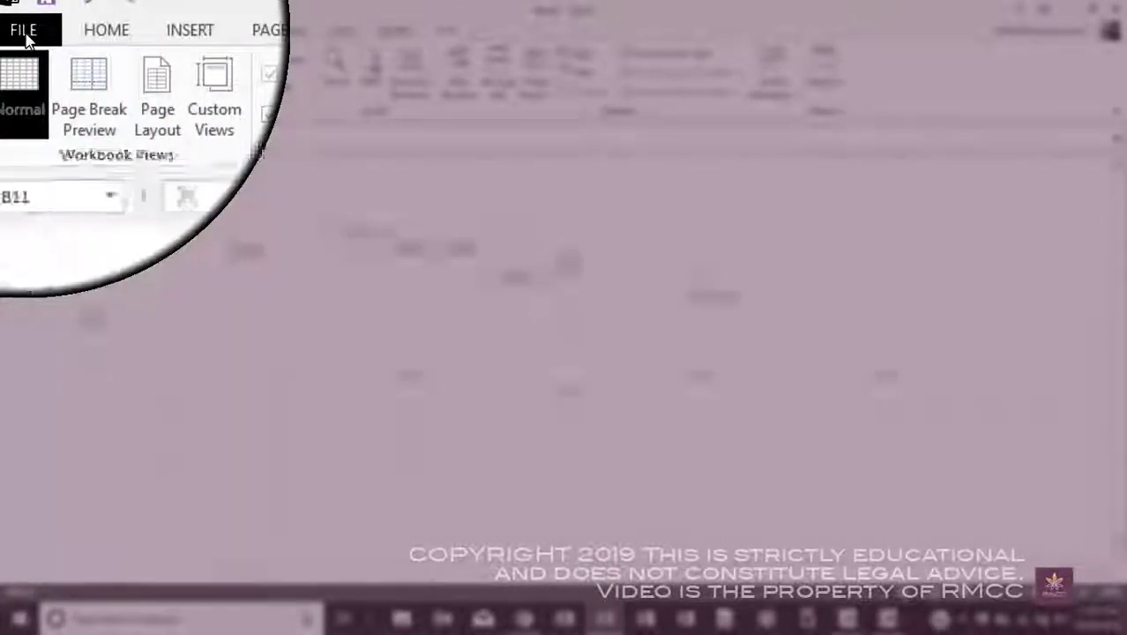
left_click(48, 199)
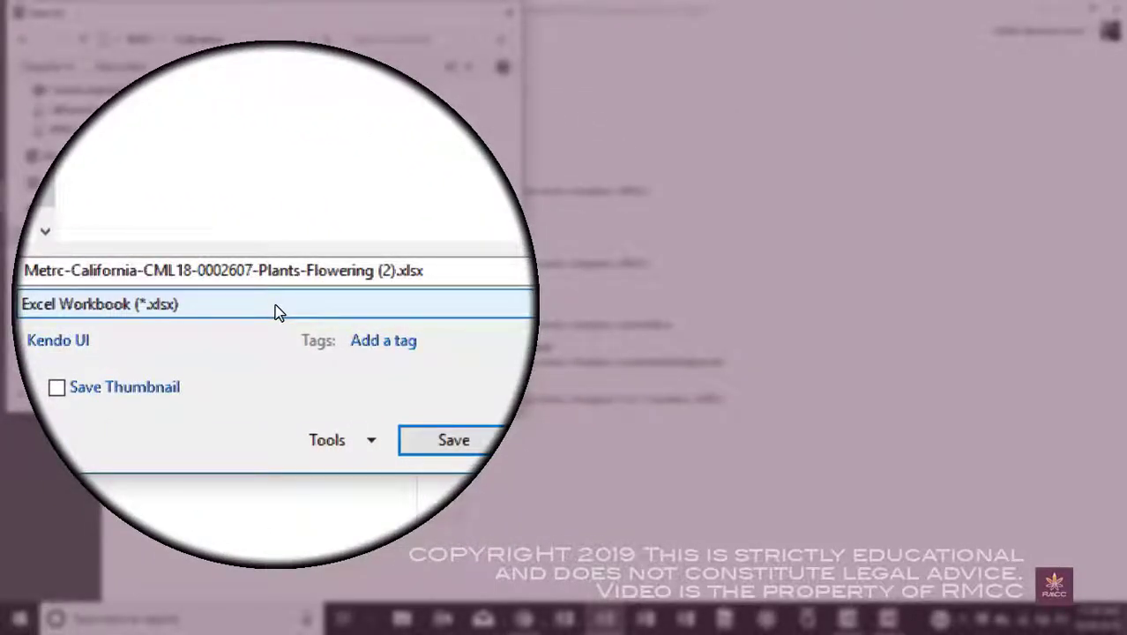
left_click(276, 311)
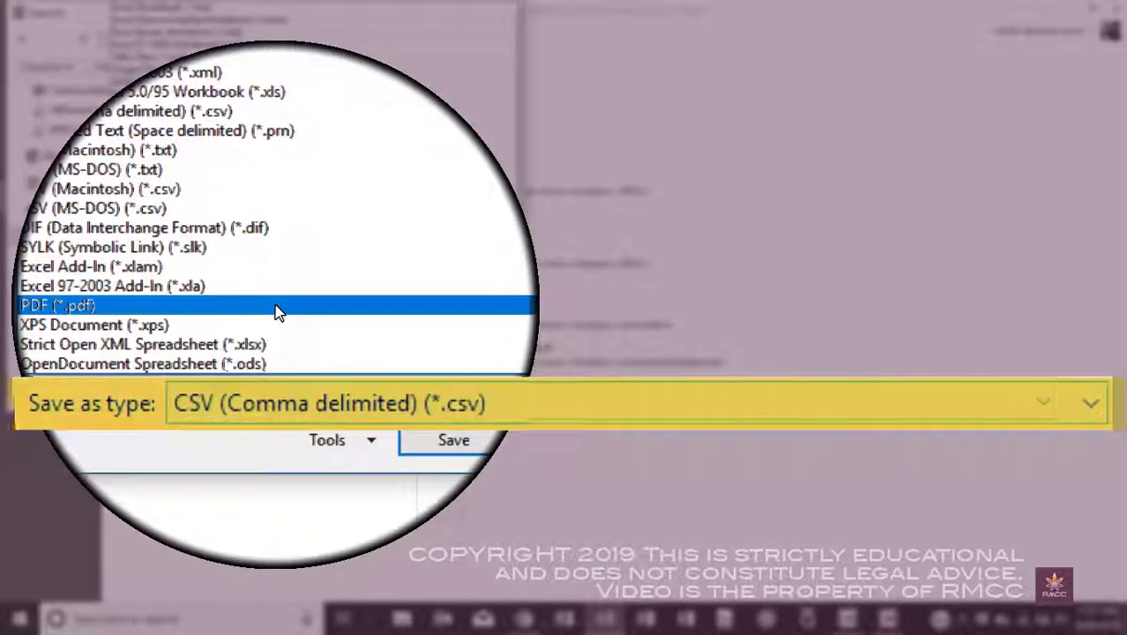
key("Up")
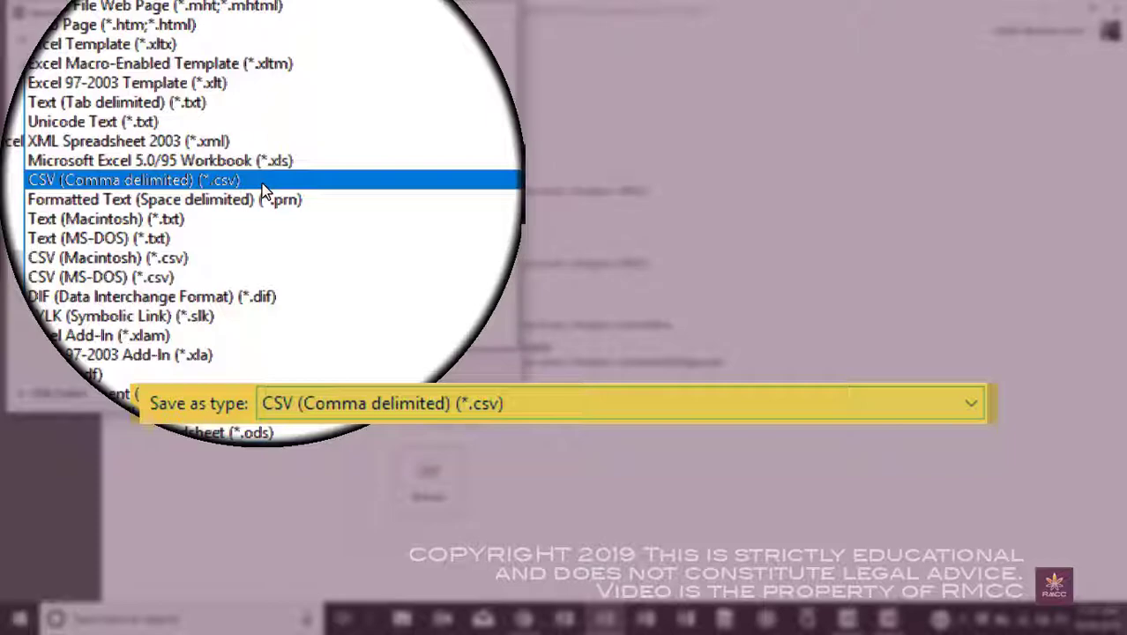
left_click(263, 187)
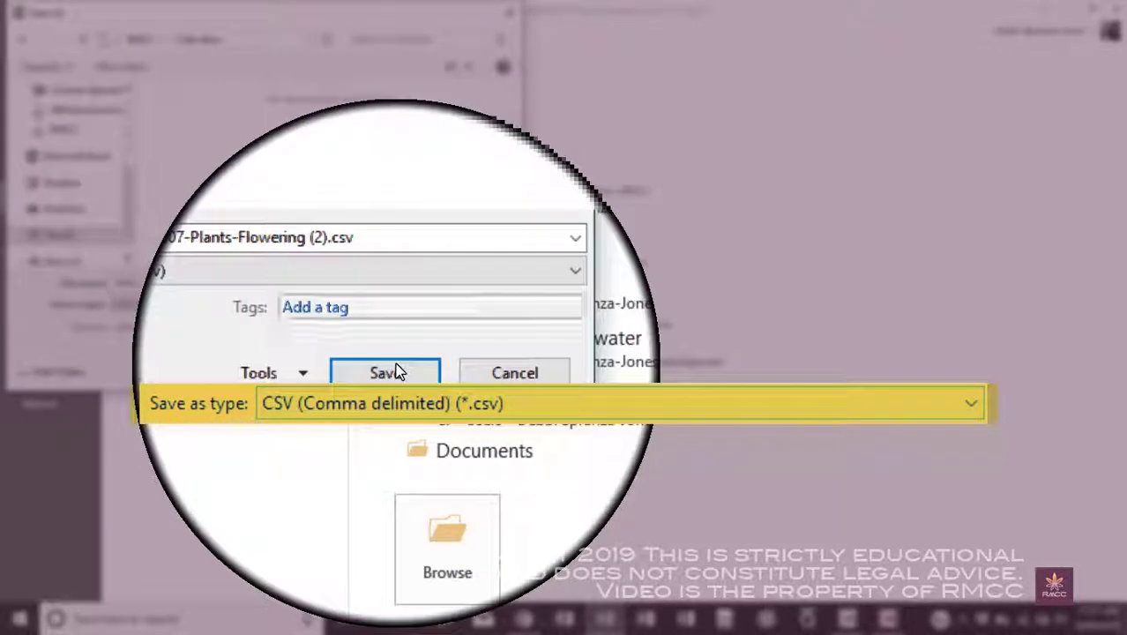
left_click(396, 372)
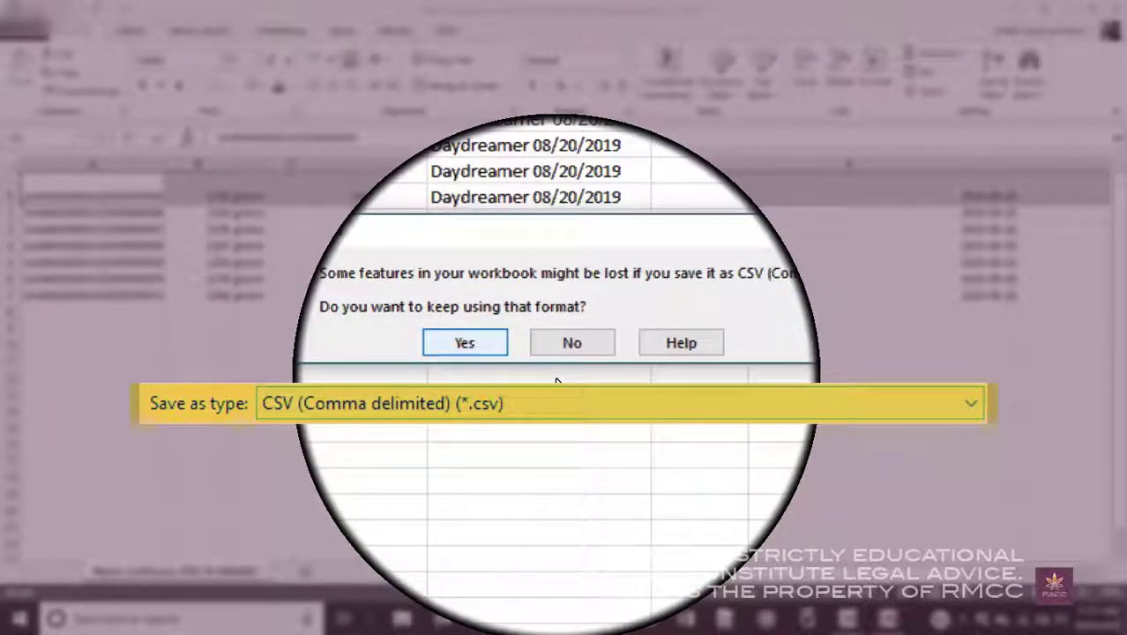
left_click(465, 342)
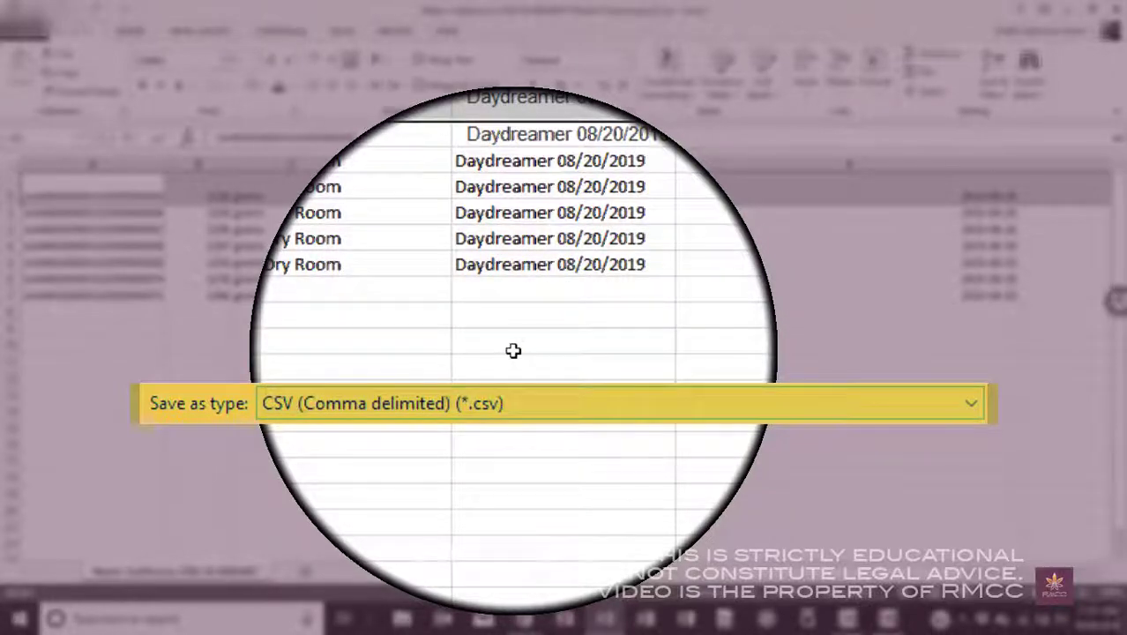